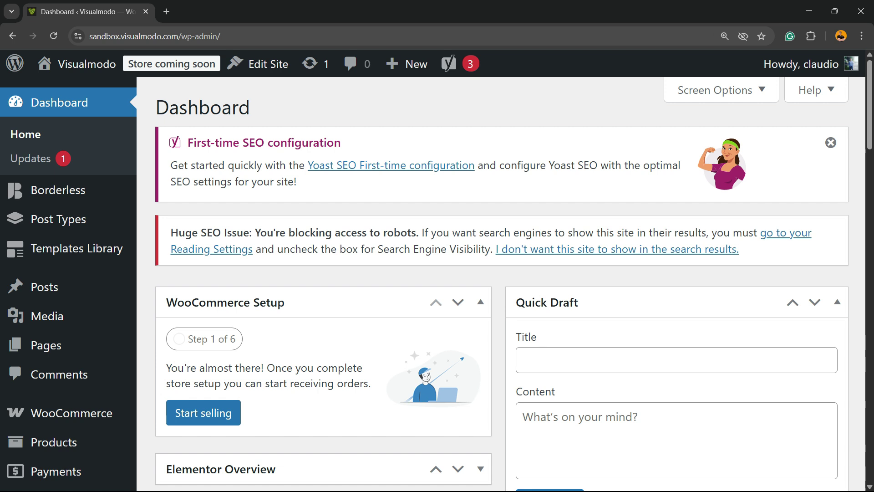
- Go to the Add Plugins page from the Plugins menu
drag(221, 36, 171, 36)
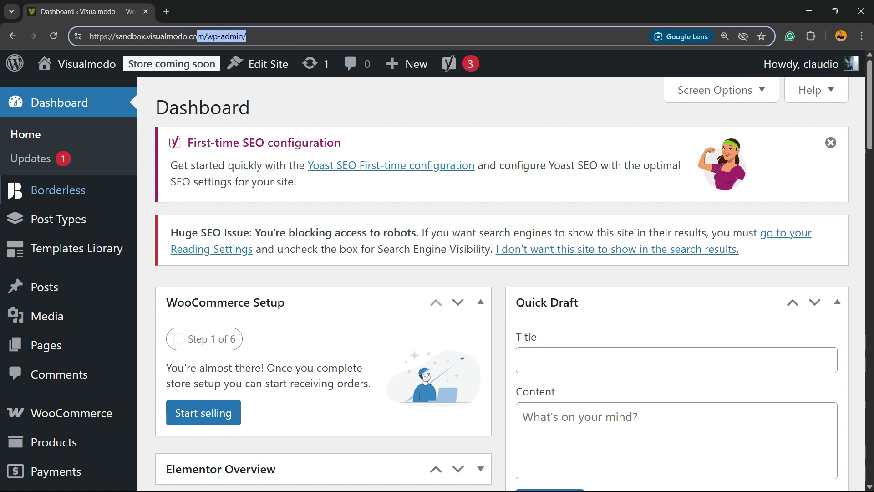
scroll(55, 216, down, 3)
scroll(55, 214, down, 2)
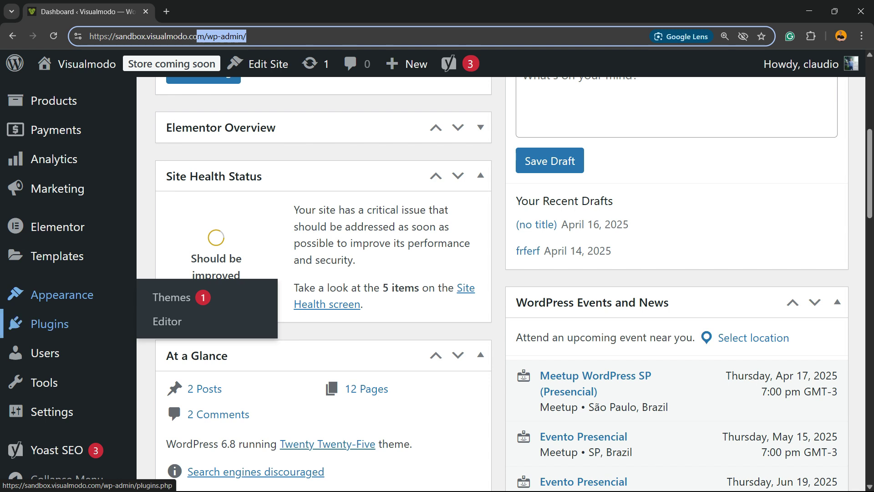
mouse_move(49, 323)
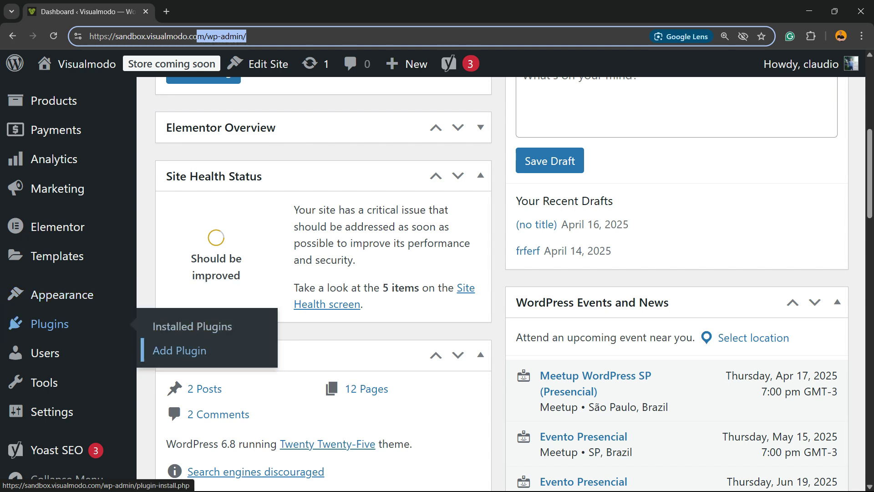
click(193, 350)
click(193, 349)
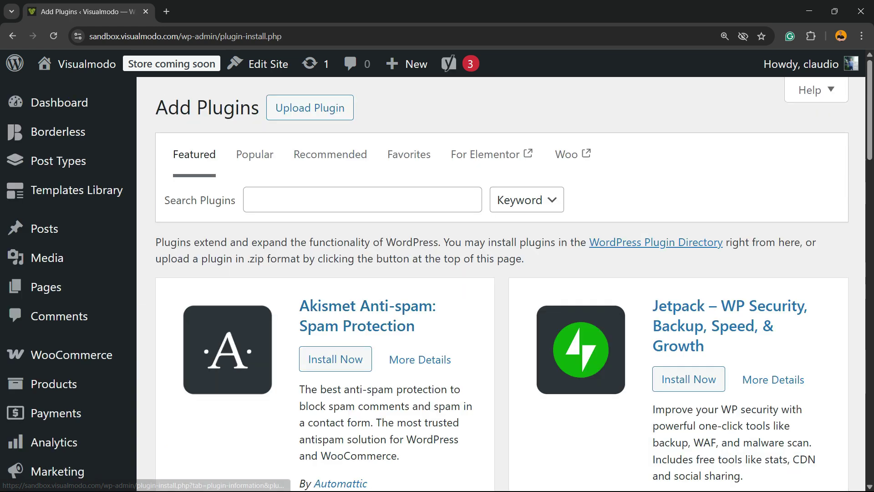
- Search plugins for 'AI for SEO' and locate the Bulk Generate Metadata plugin
key(ctrl+minus)
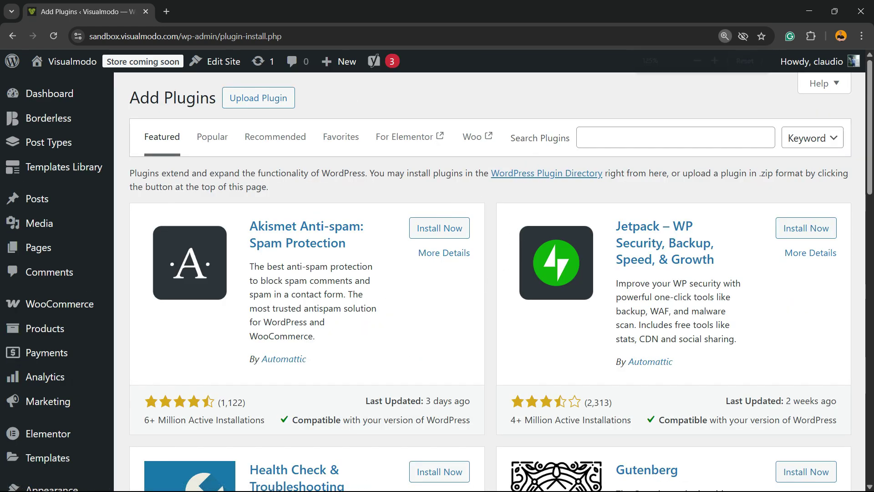
click(675, 137)
text(AI for SEO)
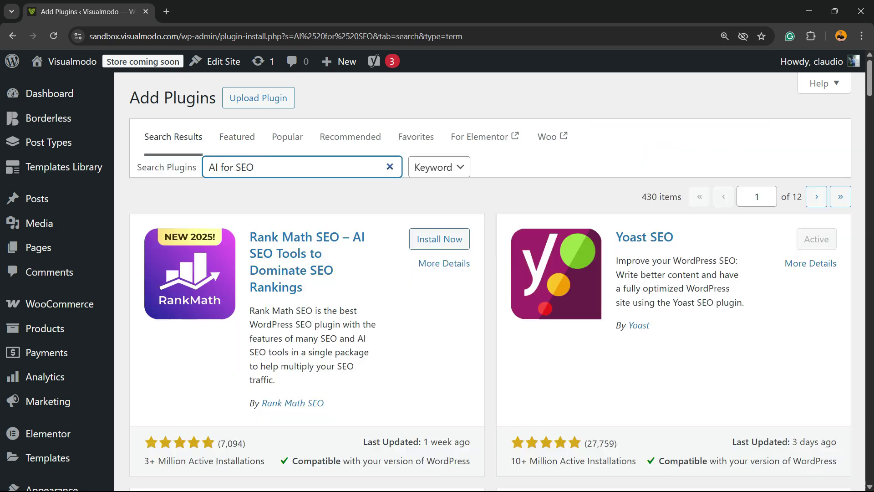
scroll(491, 274, down, 2)
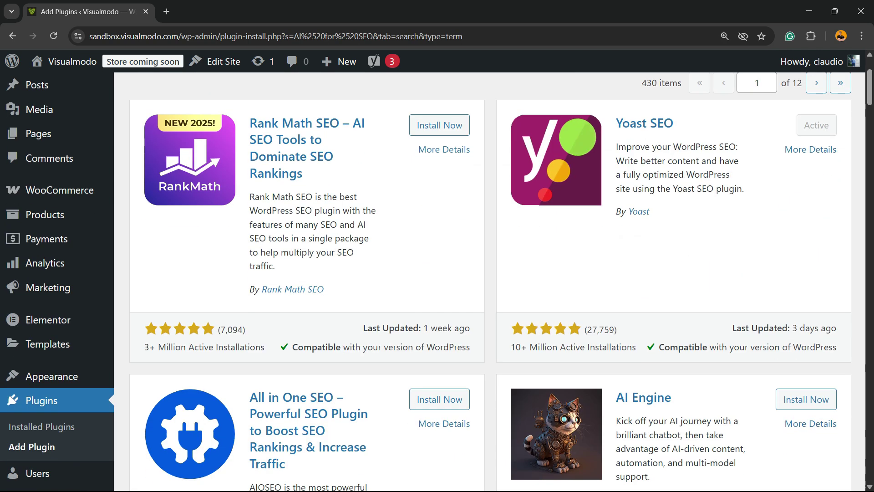
scroll(491, 274, down, 2)
scroll(491, 273, down, 2)
scroll(491, 273, down, 2)
scroll(491, 280, down, 3)
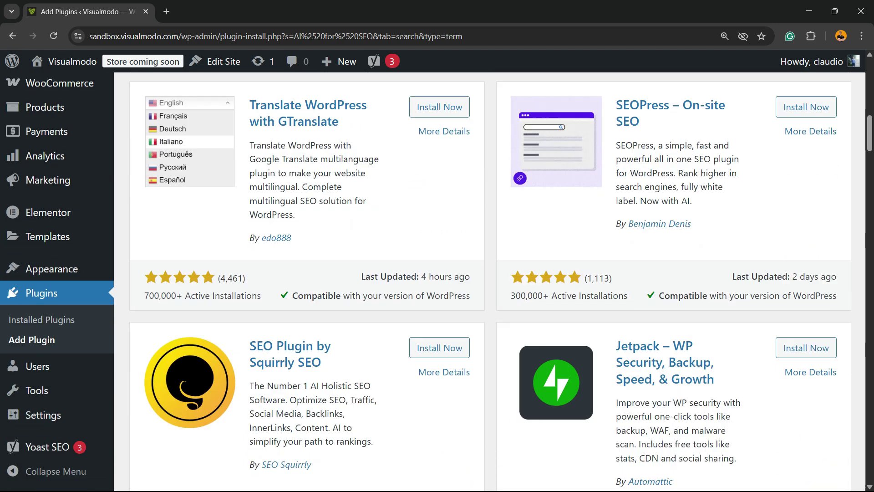
scroll(490, 280, down, 5)
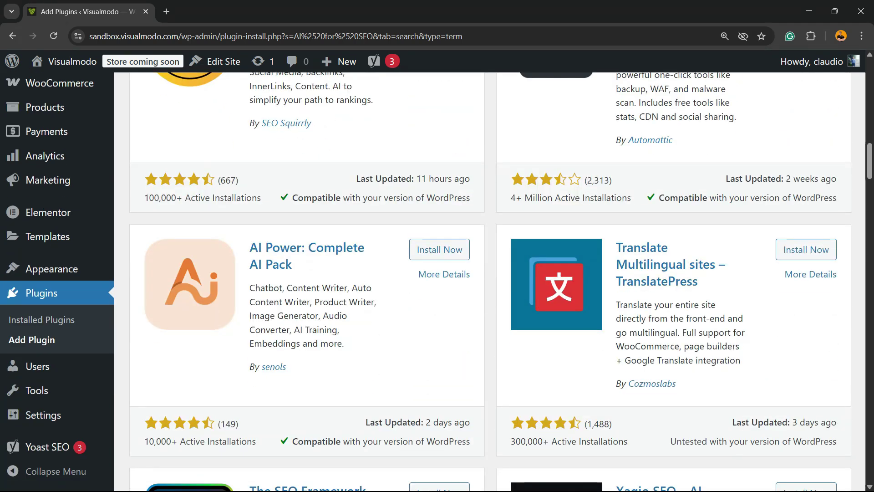
scroll(490, 281, down, 5)
scroll(491, 281, down, 3)
scroll(490, 281, down, 2)
scroll(490, 280, down, 2)
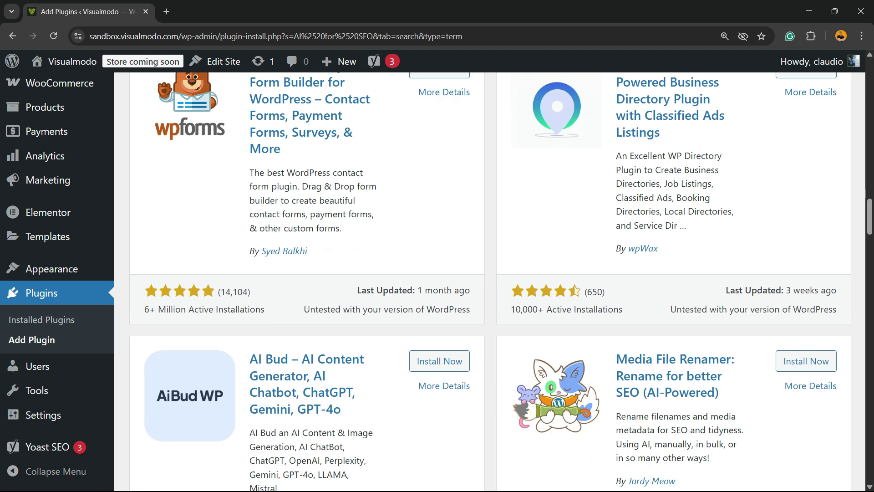
scroll(491, 280, down, 2)
scroll(491, 280, down, 3)
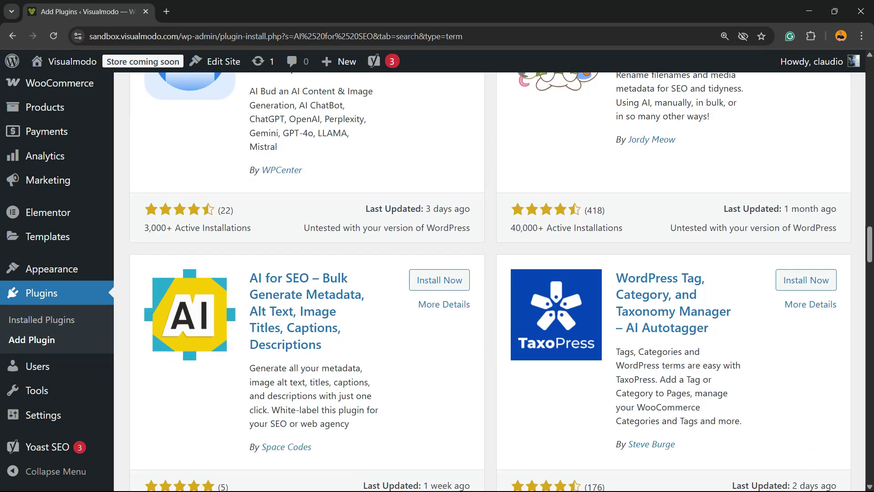
drag(356, 368, 362, 368)
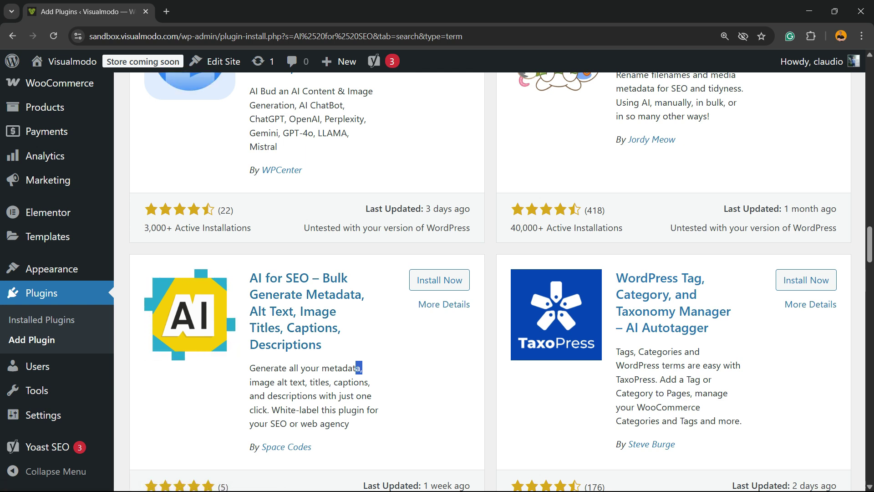
scroll(491, 273, down, 2)
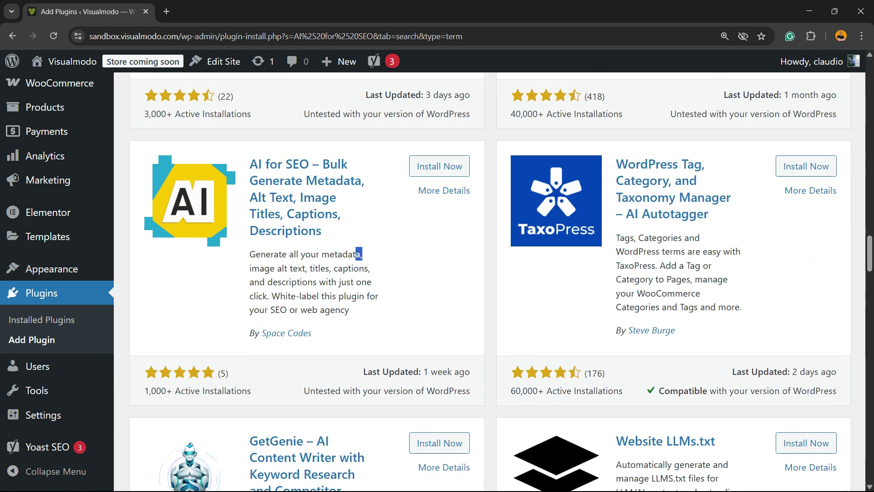
- Install and activate the AI for SEO plugin
click(287, 333)
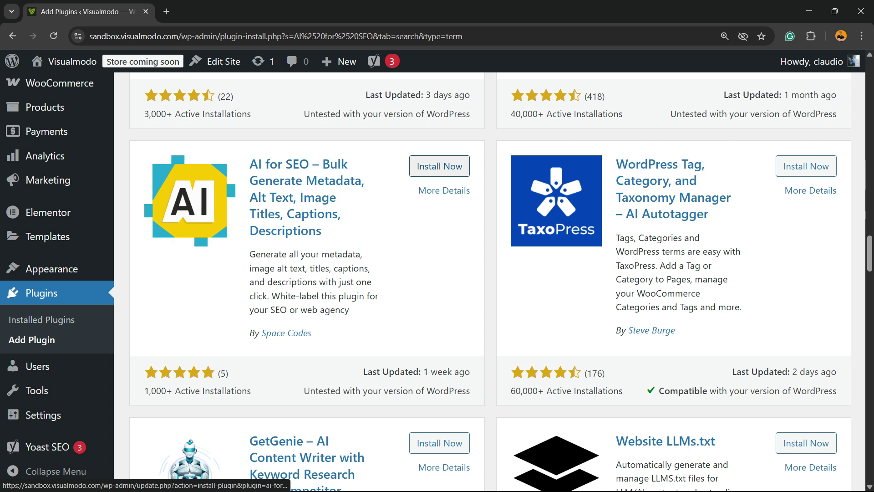
click(439, 166)
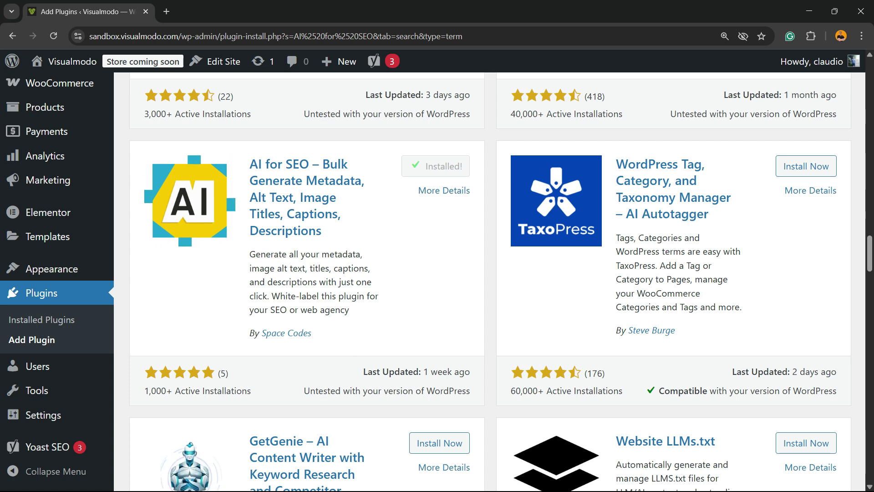
click(446, 167)
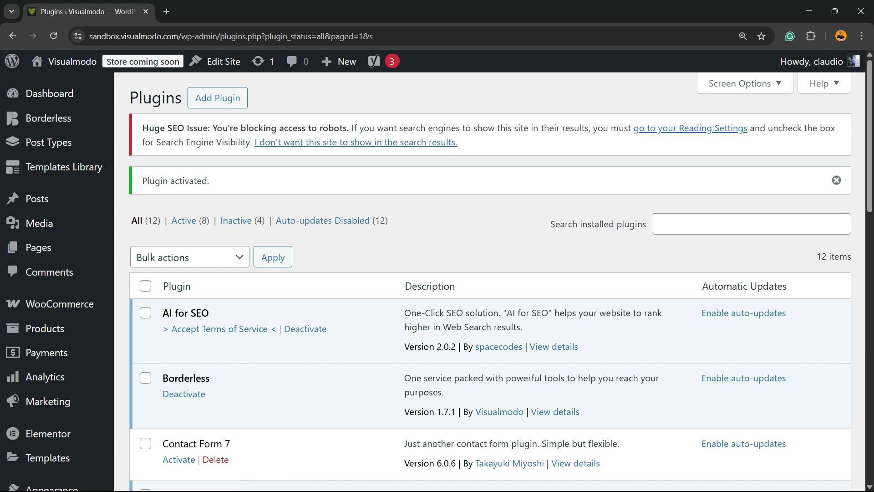
- Go to the AI for SEO terms of service from the Plugins list
triple_click(189, 312)
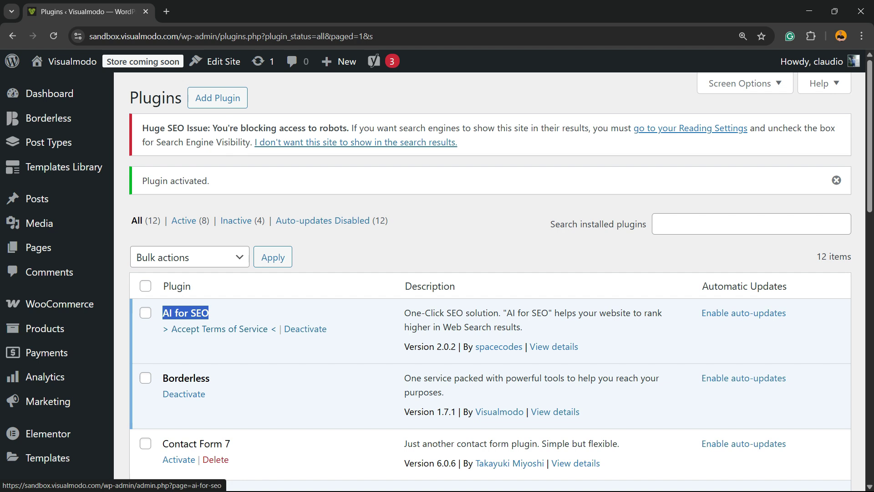
click(219, 329)
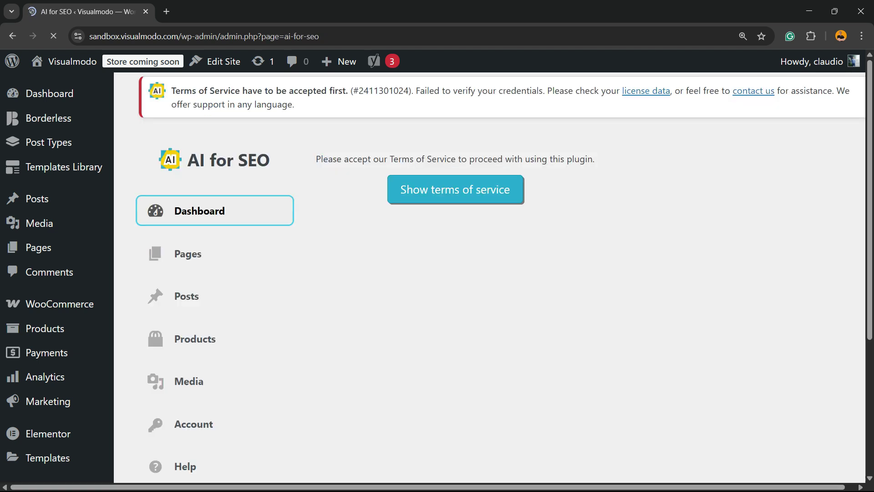
scroll(432, 281, down, 5)
scroll(432, 282, down, 5)
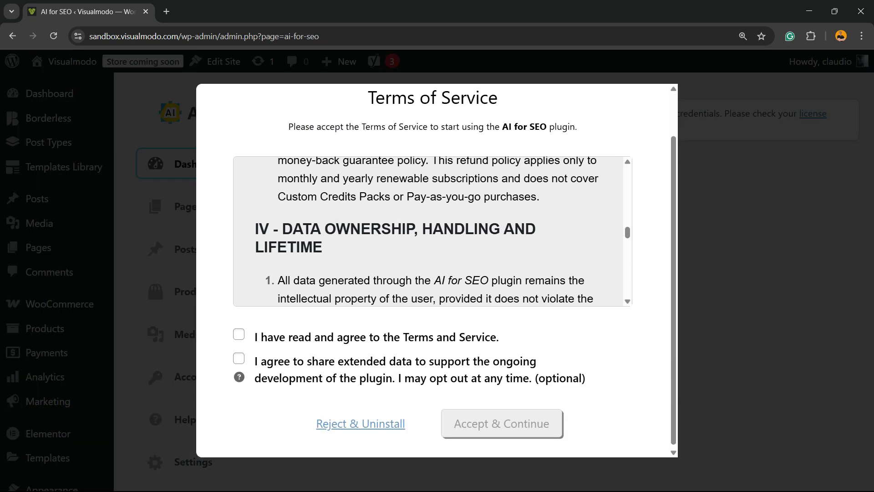
- Agree to the AI for SEO Terms of Service and continue to its dashboard
click(238, 331)
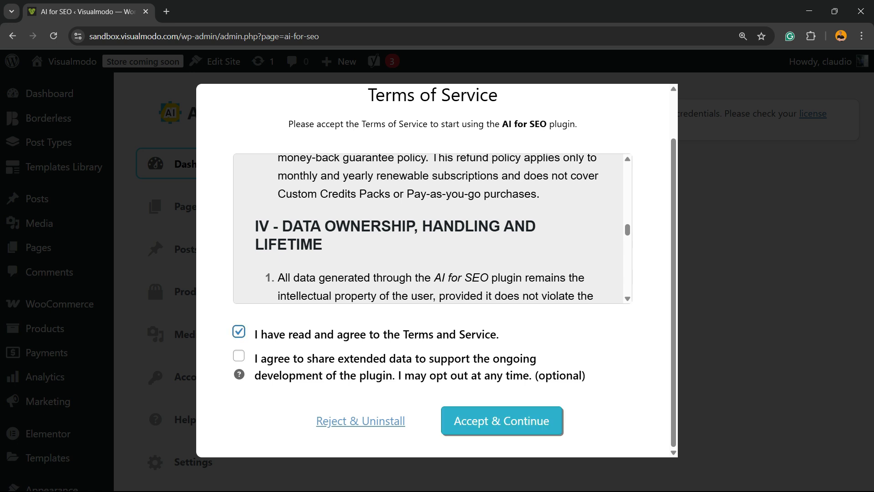
scroll(433, 228, down, 3)
scroll(432, 229, up, 3)
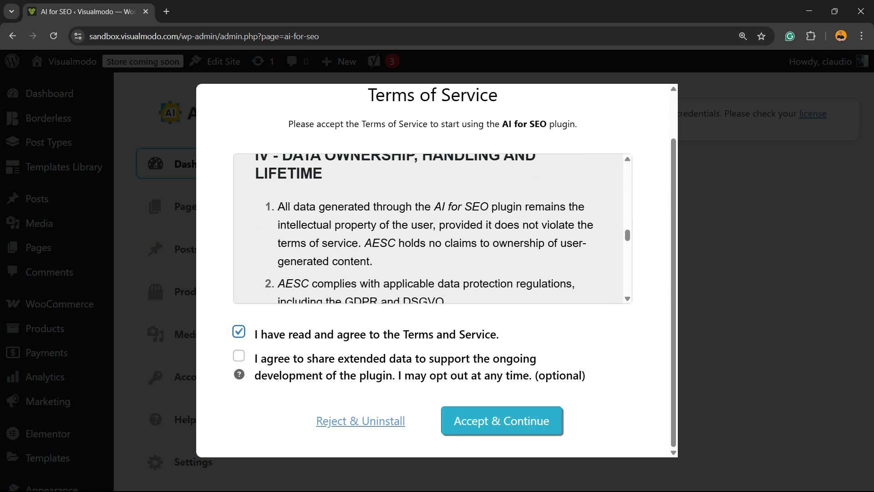
scroll(432, 228, up, 8)
scroll(432, 229, down, 8)
scroll(432, 229, down, 8)
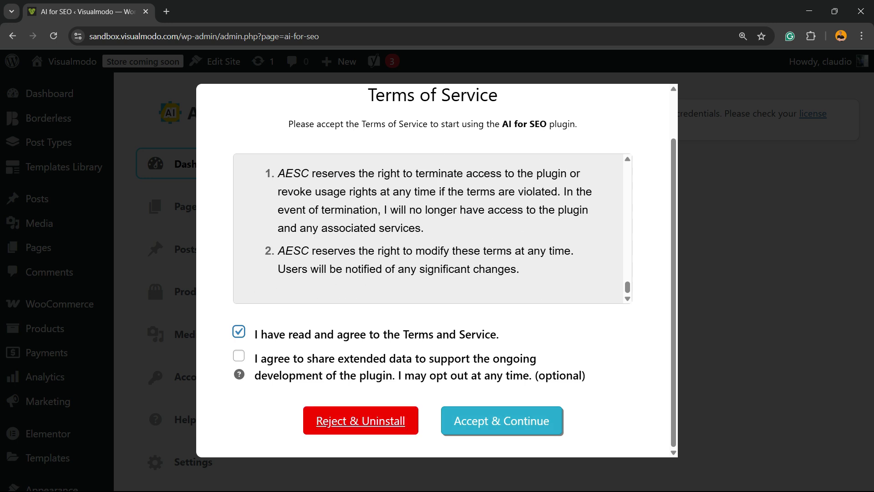
click(502, 421)
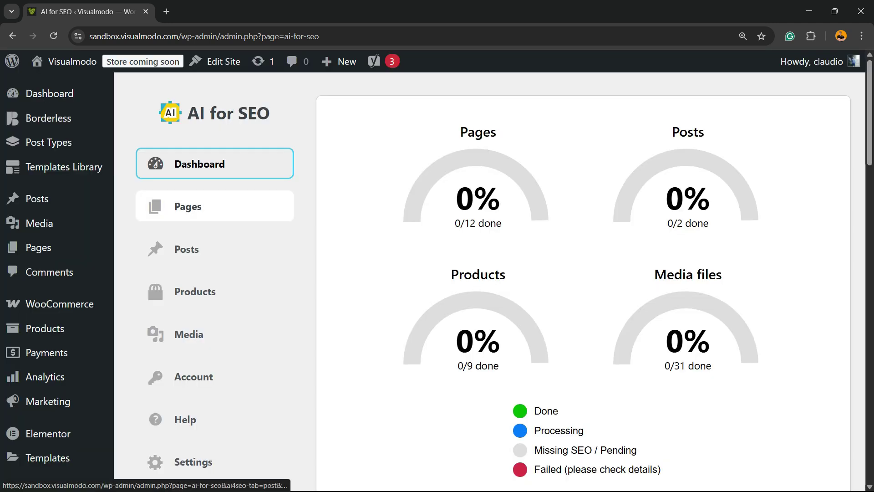
scroll(205, 206, down, 1)
scroll(206, 206, down, 4)
scroll(437, 274, up, 2)
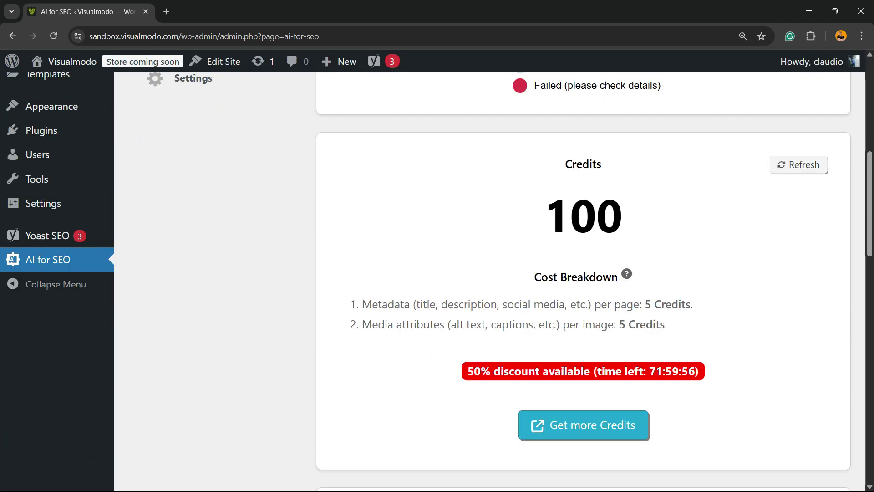
scroll(437, 273, up, 1)
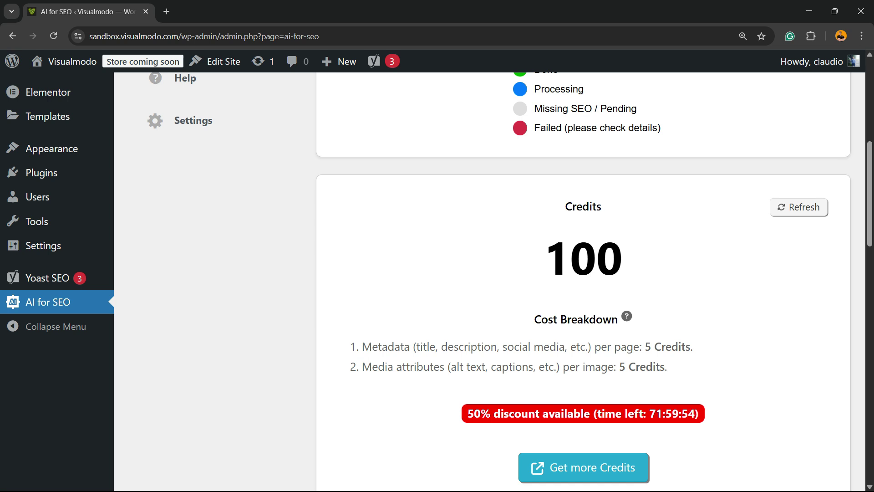
scroll(437, 273, down, 2)
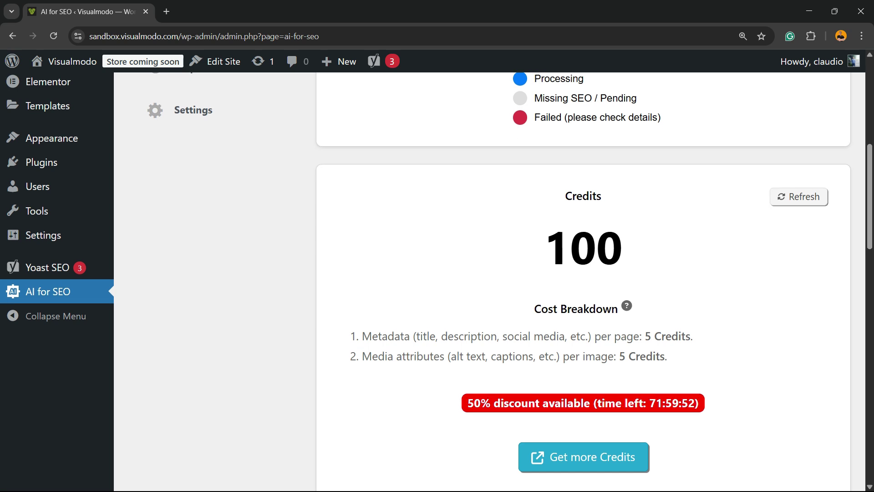
scroll(437, 273, down, 2)
scroll(437, 273, down, 1)
scroll(438, 273, down, 1)
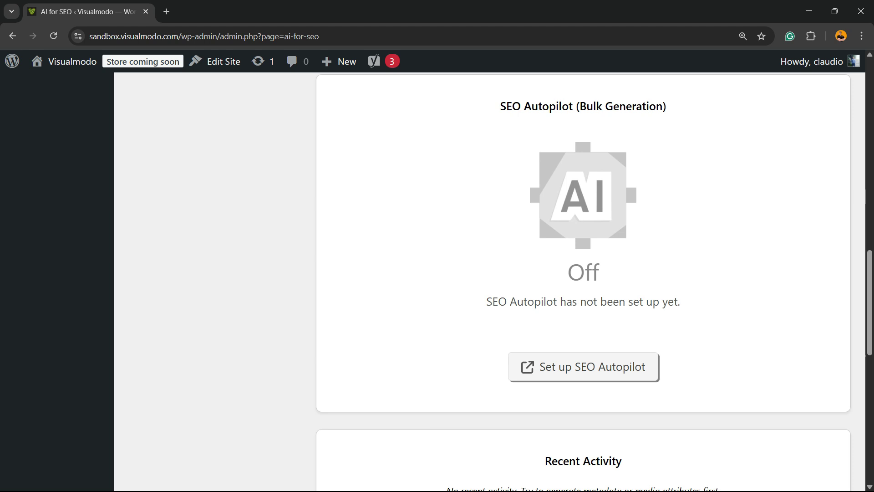
scroll(437, 273, up, 5)
scroll(437, 273, up, 3)
scroll(437, 273, up, 2)
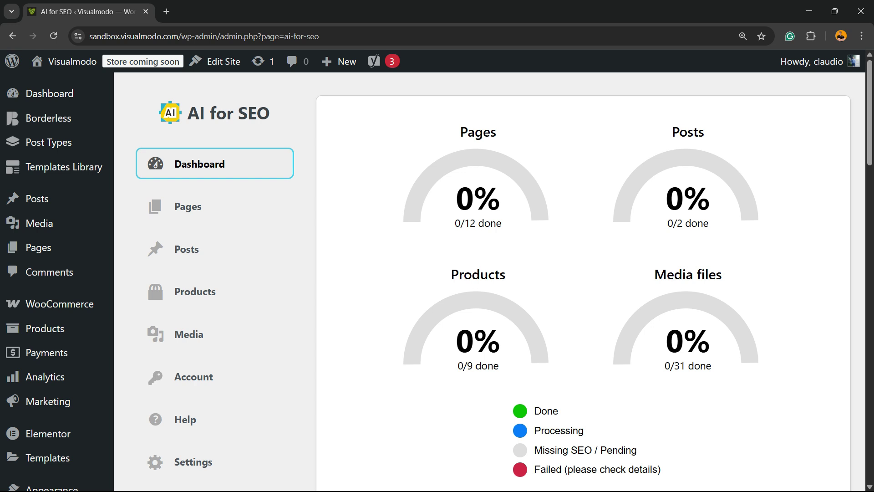
scroll(214, 263, down, 2)
scroll(215, 262, up, 2)
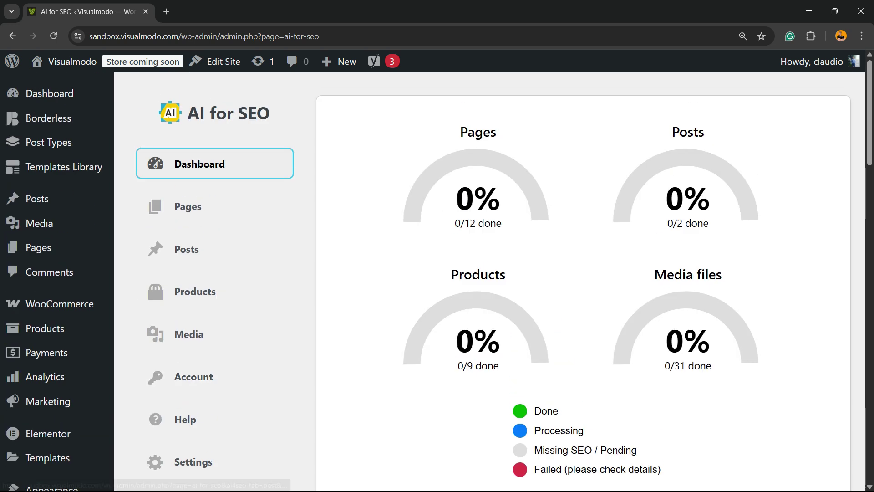
scroll(215, 262, down, 2)
scroll(215, 262, up, 2)
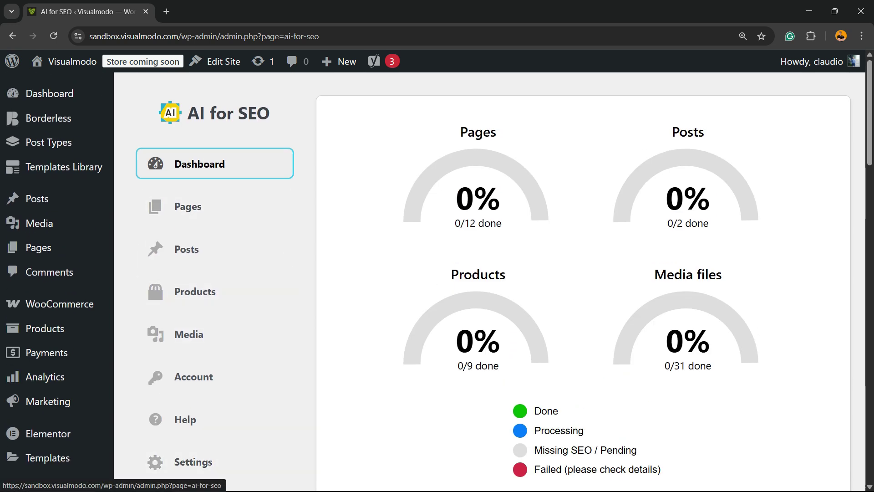
- Browse the AI for SEO Pages and Posts lists, then open its Settings page
click(214, 206)
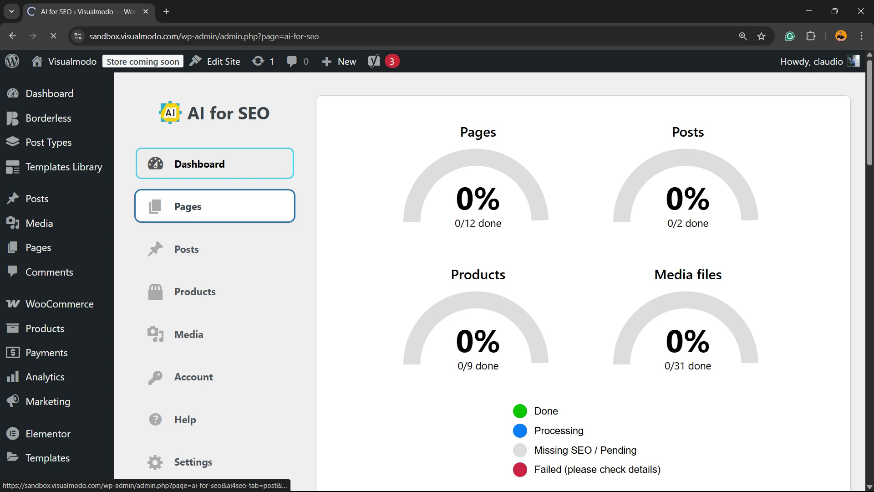
click(215, 249)
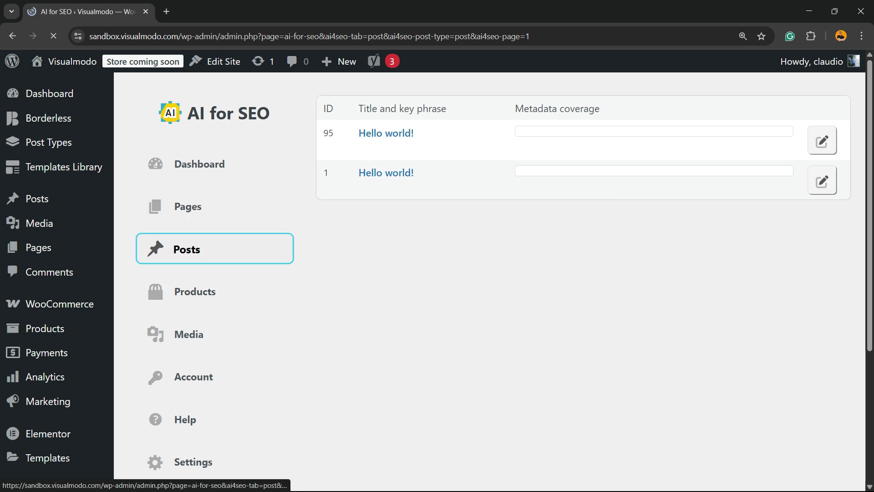
scroll(215, 342, down, 2)
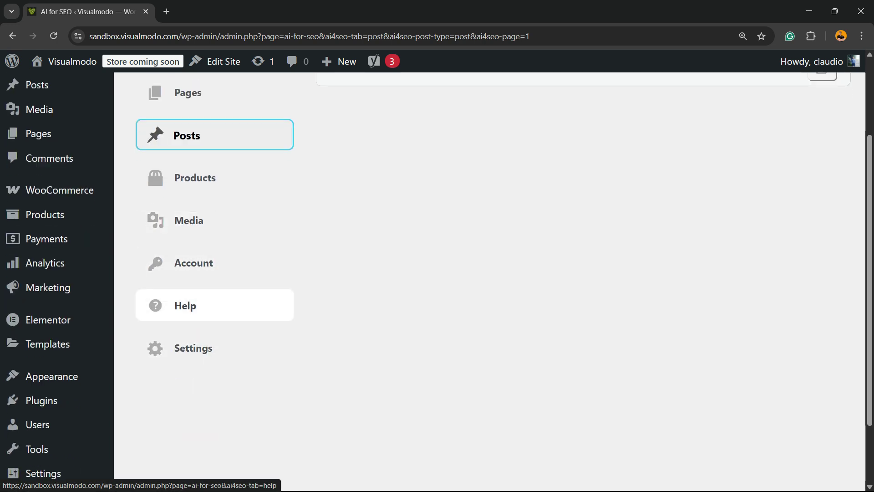
click(214, 348)
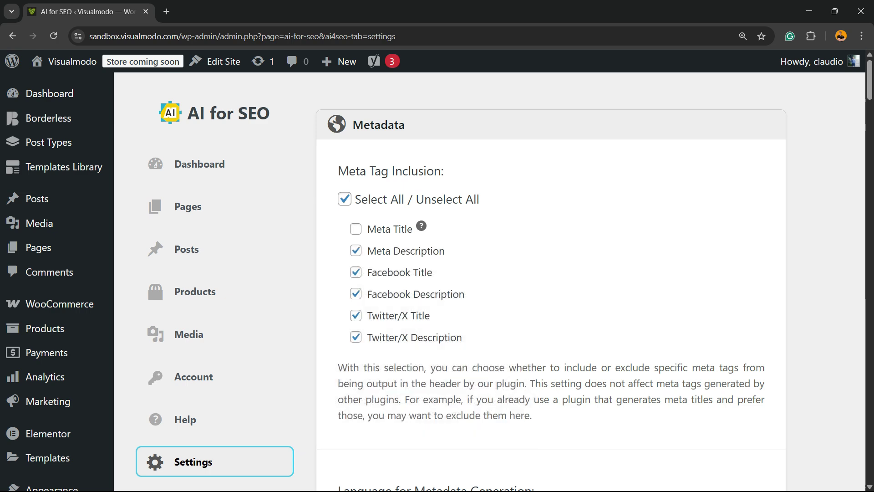
scroll(550, 274, down, 5)
scroll(550, 281, down, 5)
scroll(551, 281, down, 5)
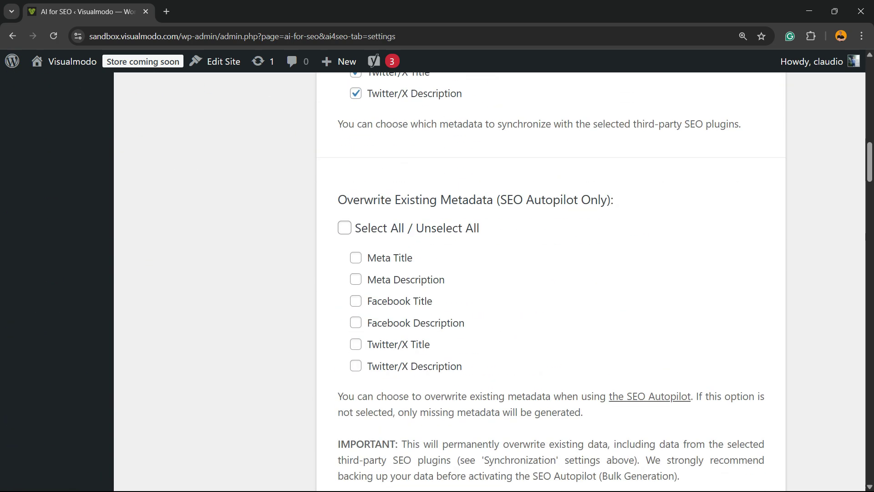
scroll(550, 281, down, 5)
scroll(551, 282, down, 5)
scroll(551, 282, up, 10)
scroll(551, 282, up, 5)
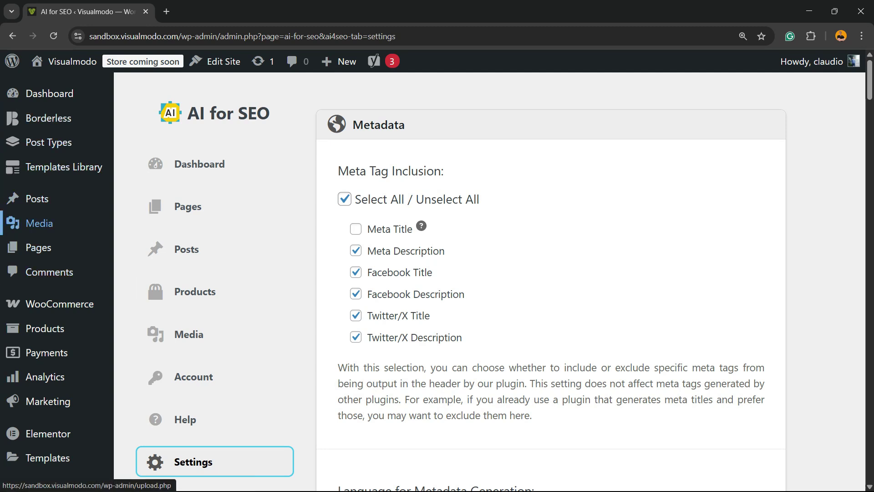
- Show the pink flower image's attachment details in the Media Library
click(39, 222)
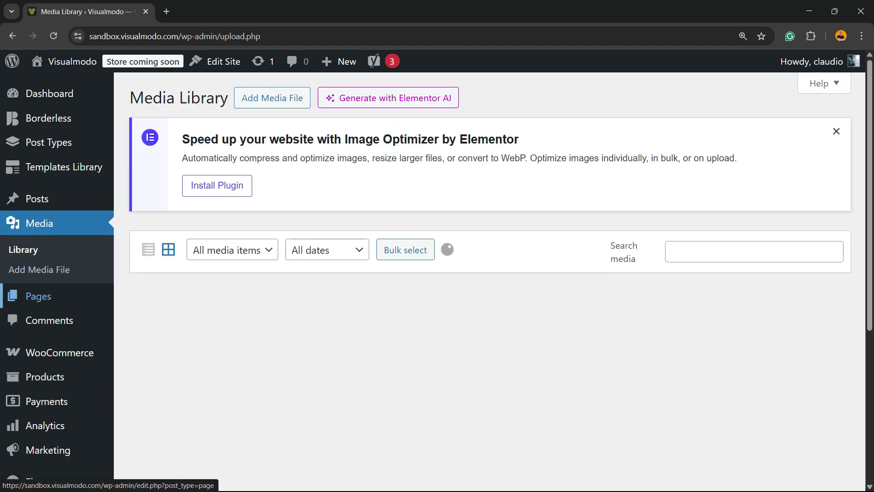
scroll(489, 308, down, 2)
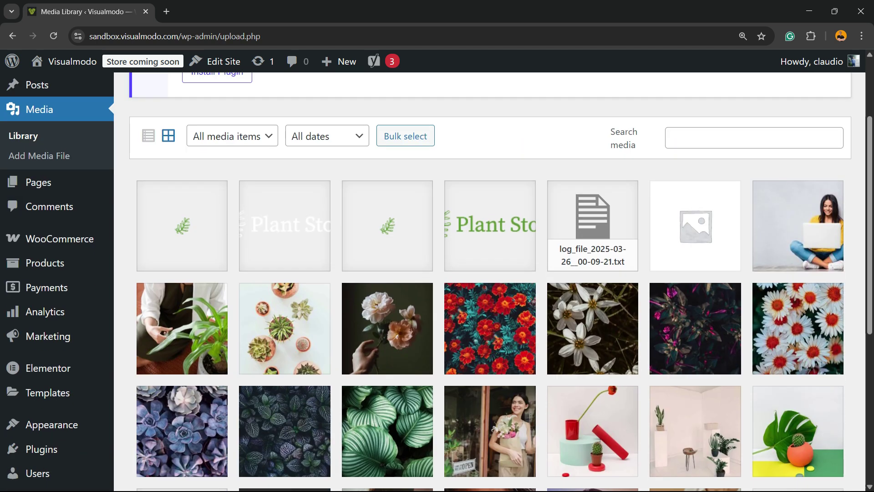
click(388, 329)
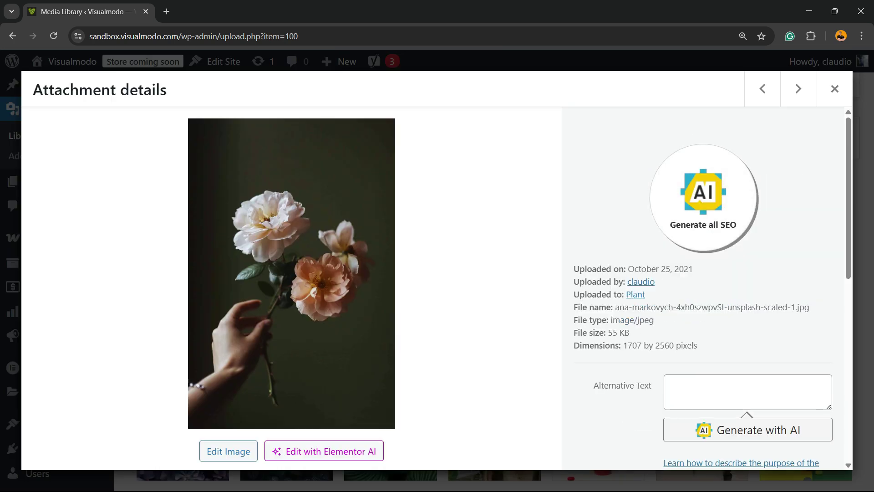
scroll(703, 287, down, 2)
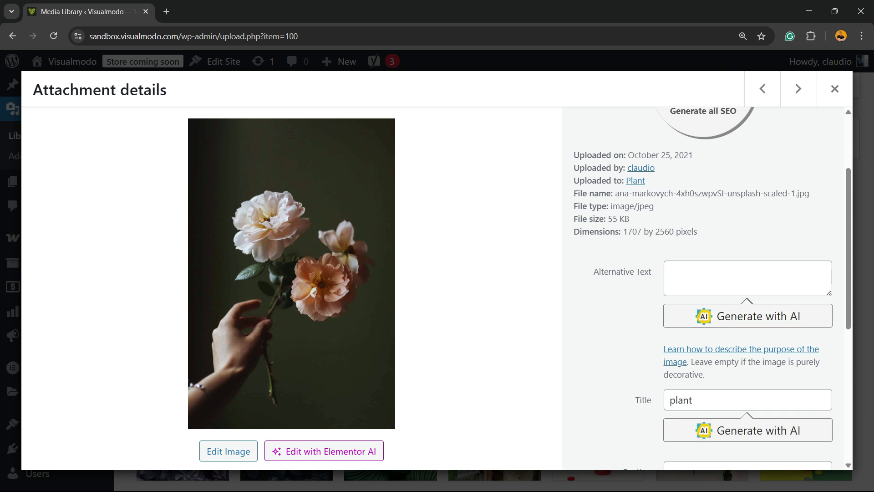
scroll(704, 287, down, 2)
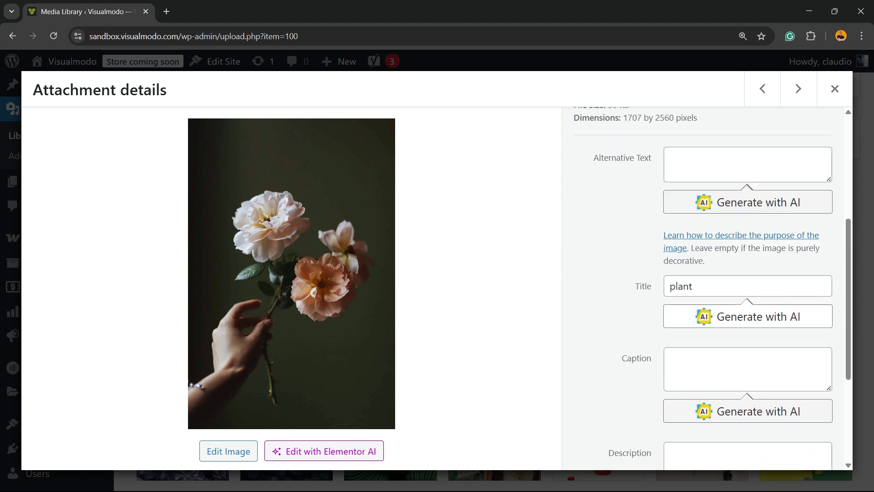
scroll(703, 287, down, 3)
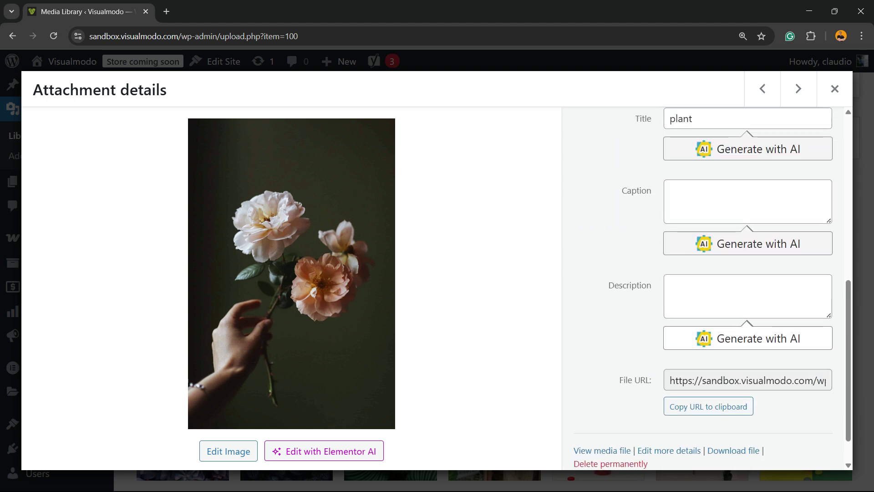
scroll(704, 287, up, 5)
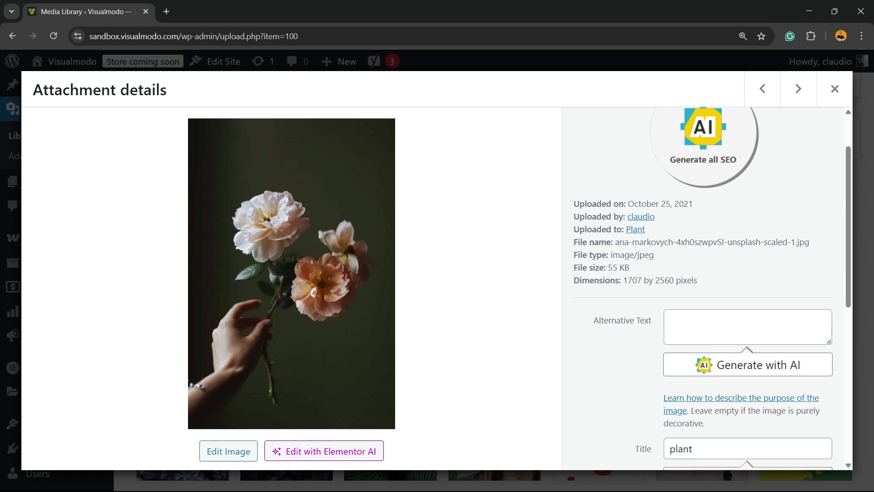
- Generate AI alt text for the flower image and select it for review
click(748, 365)
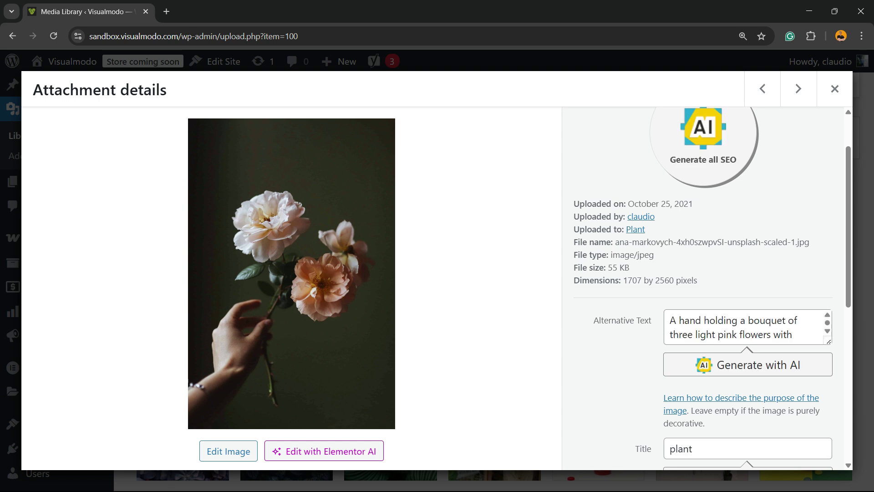
mouse_move(706, 320)
mouse_down()
mouse_move(792, 365)
mouse_move(760, 320)
mouse_up()
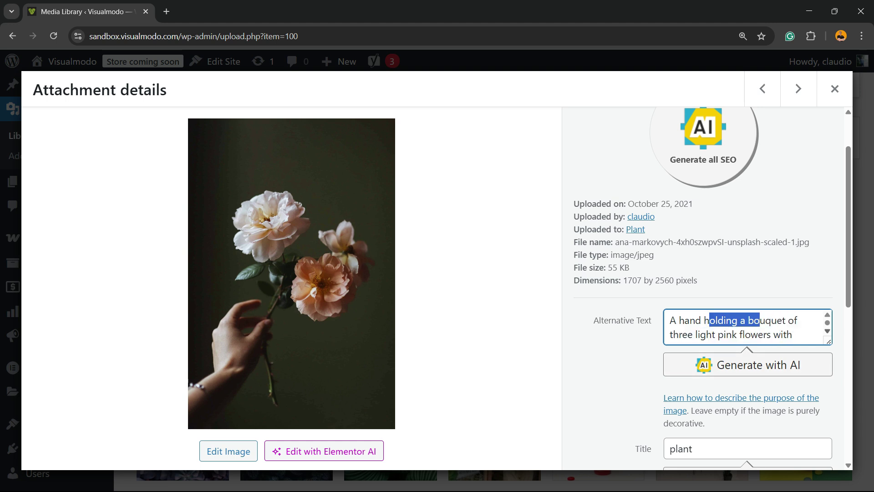
key(ctrl+a)
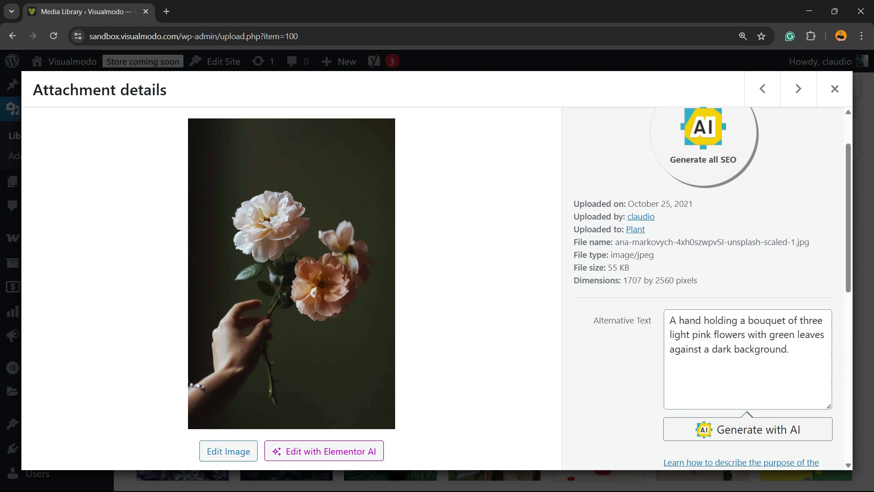
scroll(703, 273, up, 1)
scroll(704, 274, down, 3)
scroll(747, 267, down, 2)
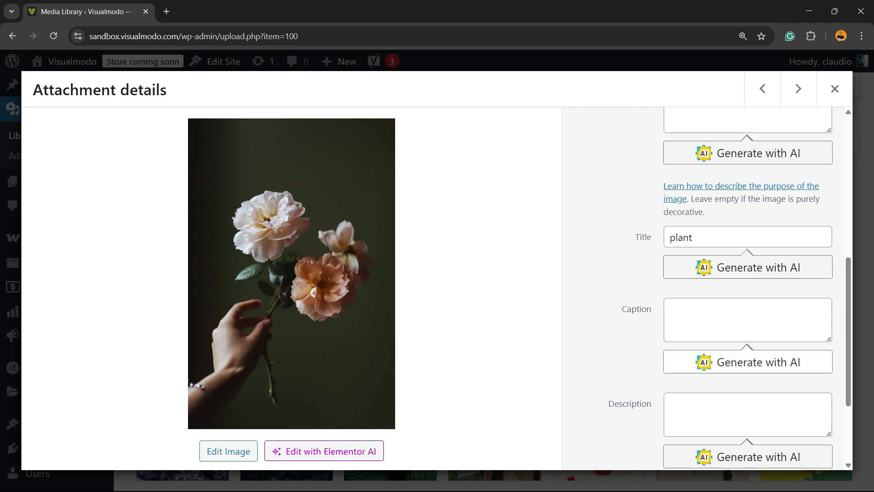
scroll(710, 287, down, 2)
scroll(710, 287, up, 5)
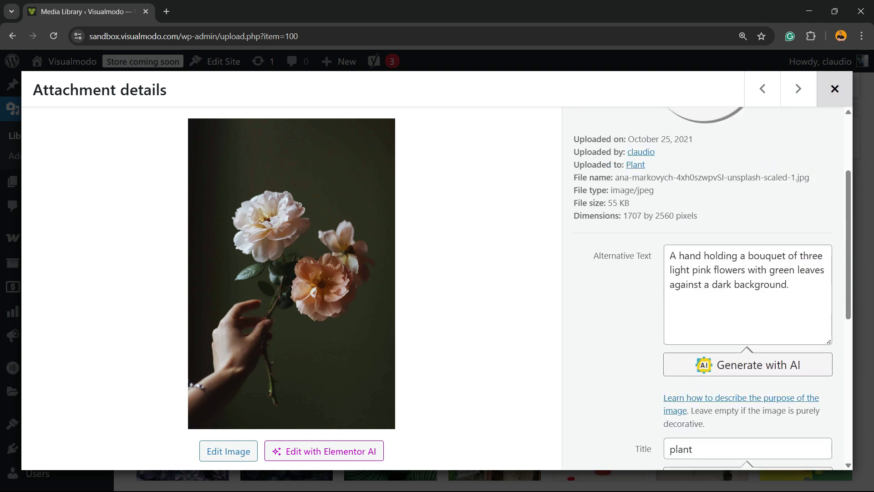
- Close the pink flower details, view the red marigold image, then close it
click(835, 89)
key(Right)
key(Return)
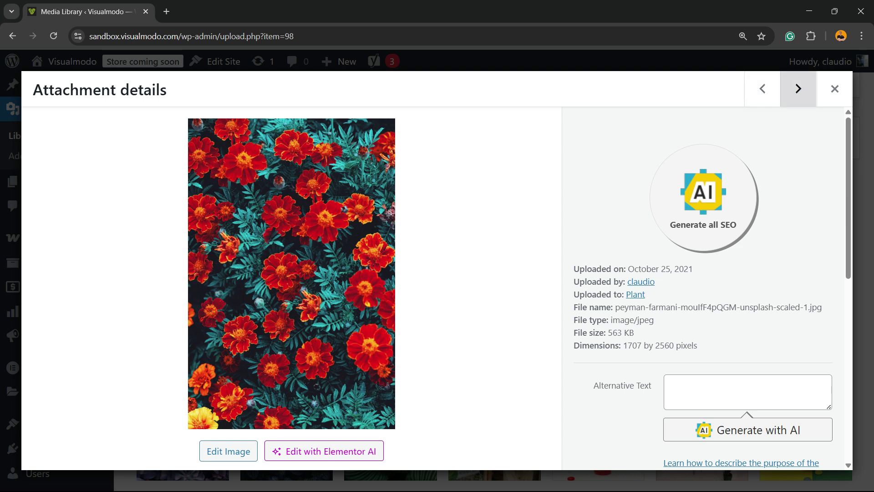
click(834, 89)
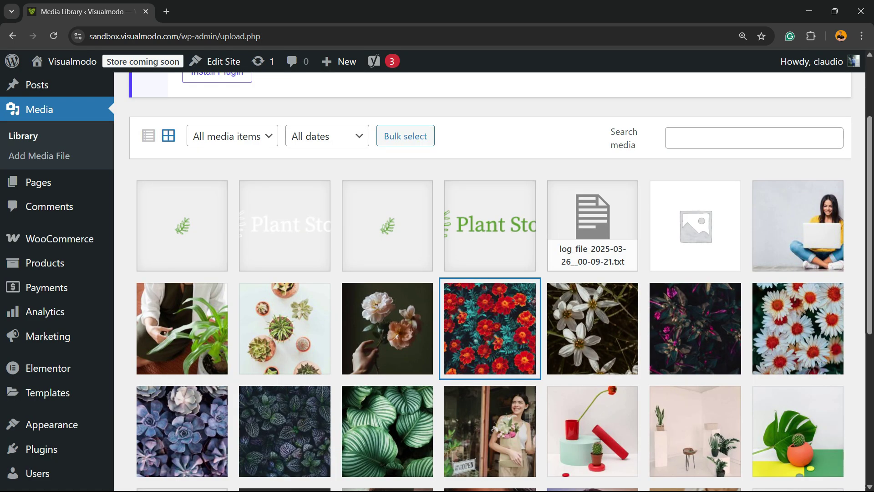
scroll(490, 286, up, 2)
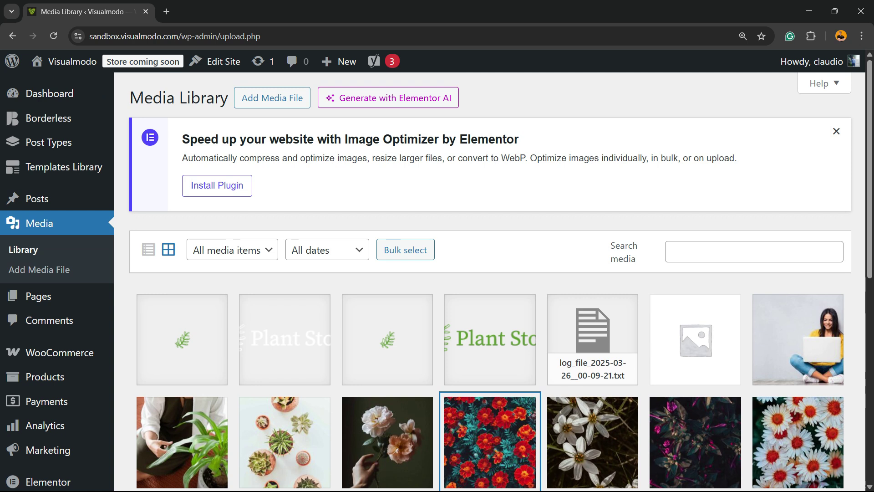